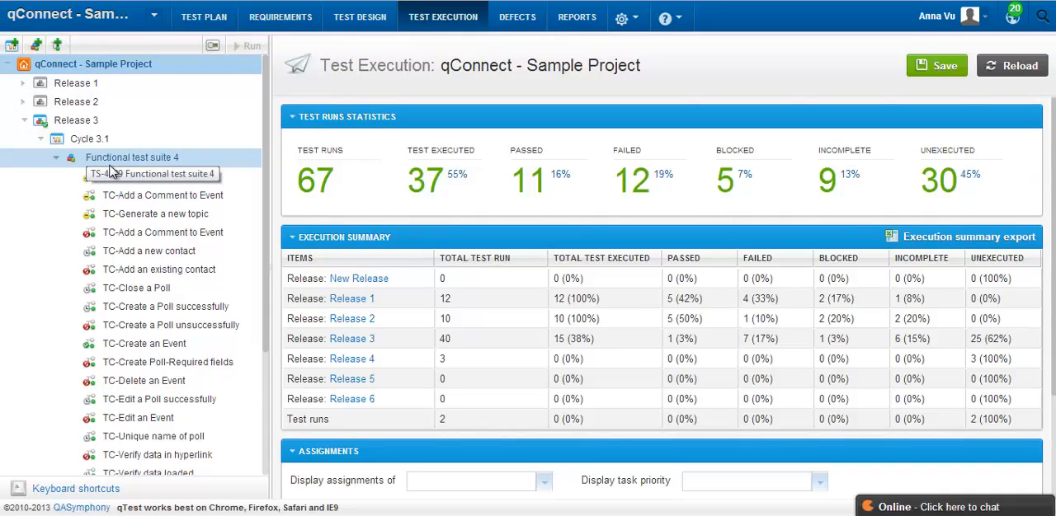
# Open the form for adding test runs and browse the requirements under Manage User Account.
pyautogui.click(58, 46)
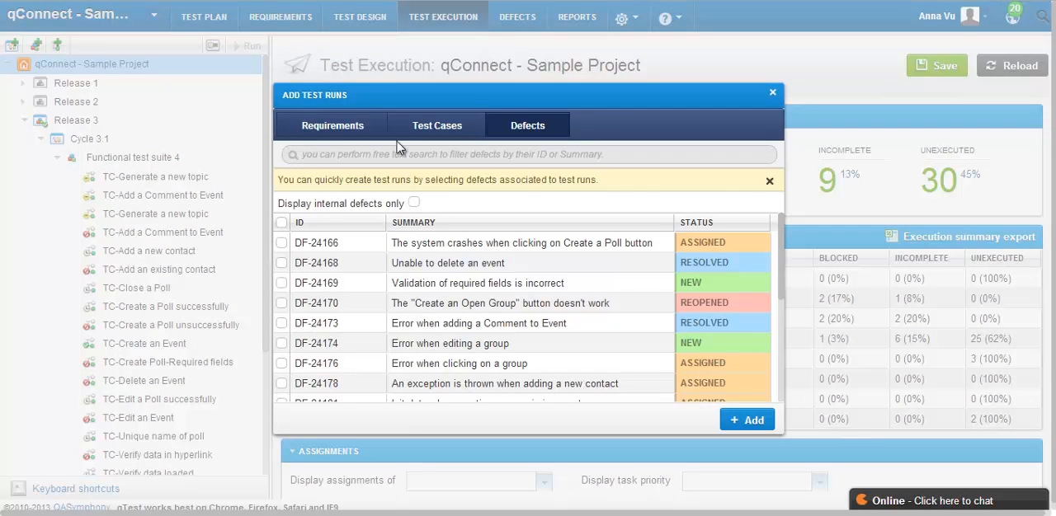
pyautogui.click(333, 130)
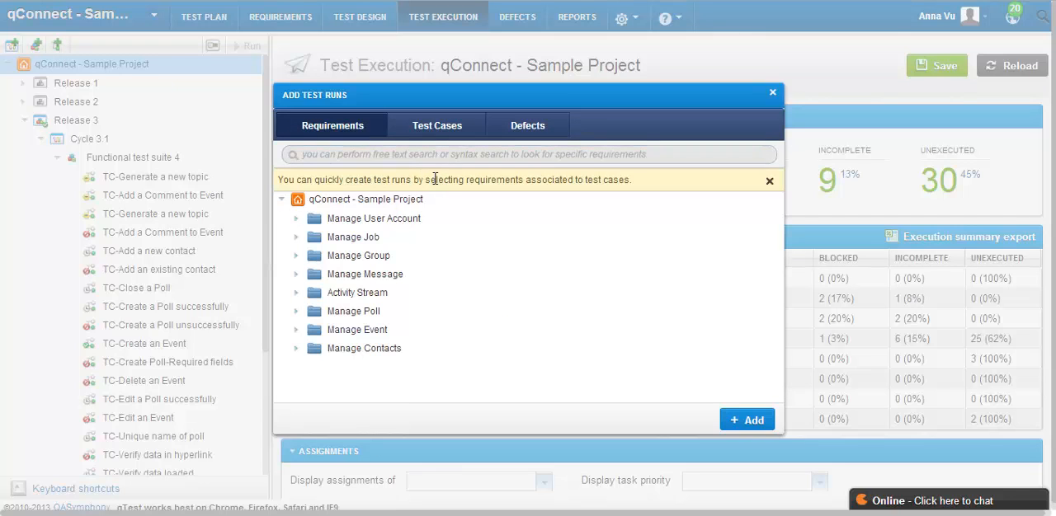
pyautogui.moveTo(301, 221); pyautogui.dragTo(299, 222)
pyautogui.click(297, 220)
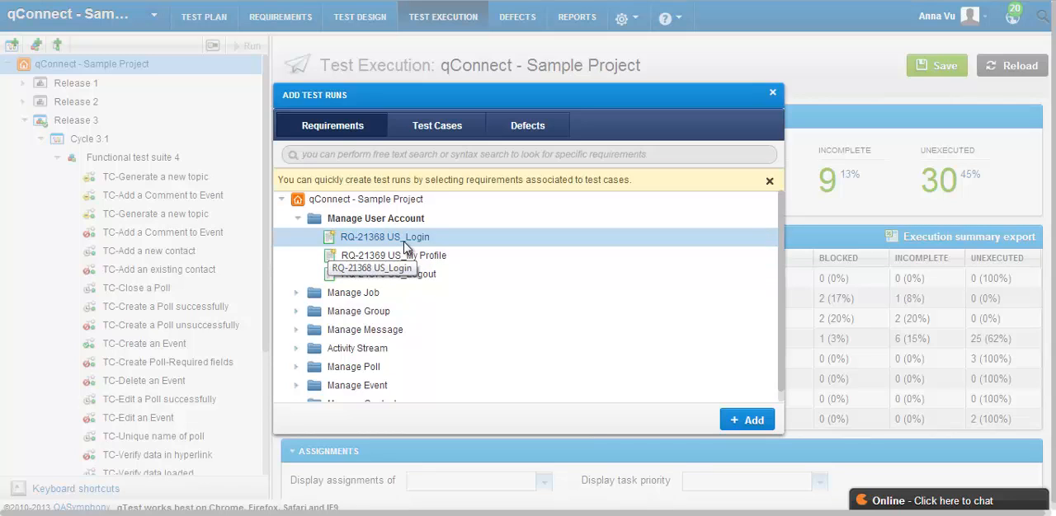
# Select the test case folders Create a Contact, Delete a Contact and Edit a Contact under Manage Contacts as the source for test runs.
pyautogui.click(433, 130)
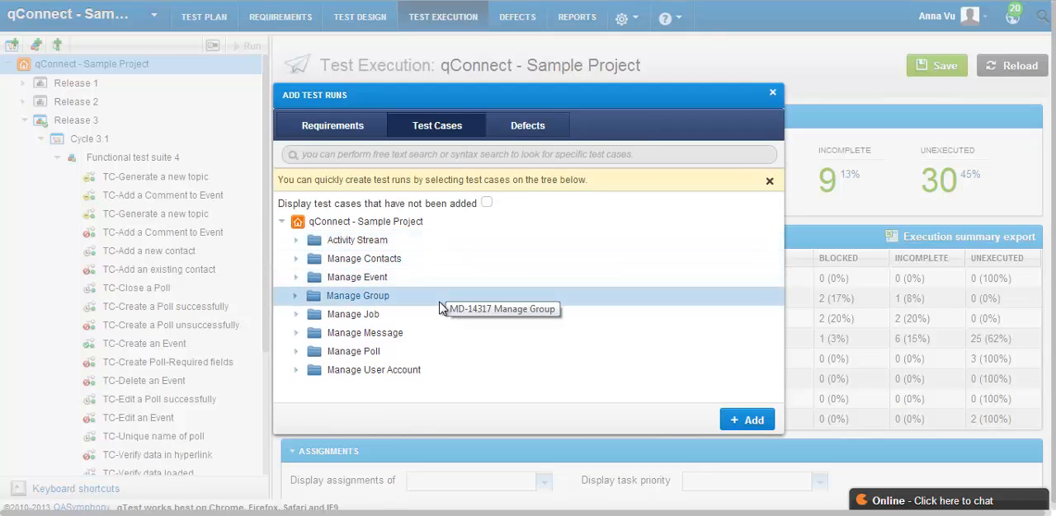
pyautogui.click(291, 256)
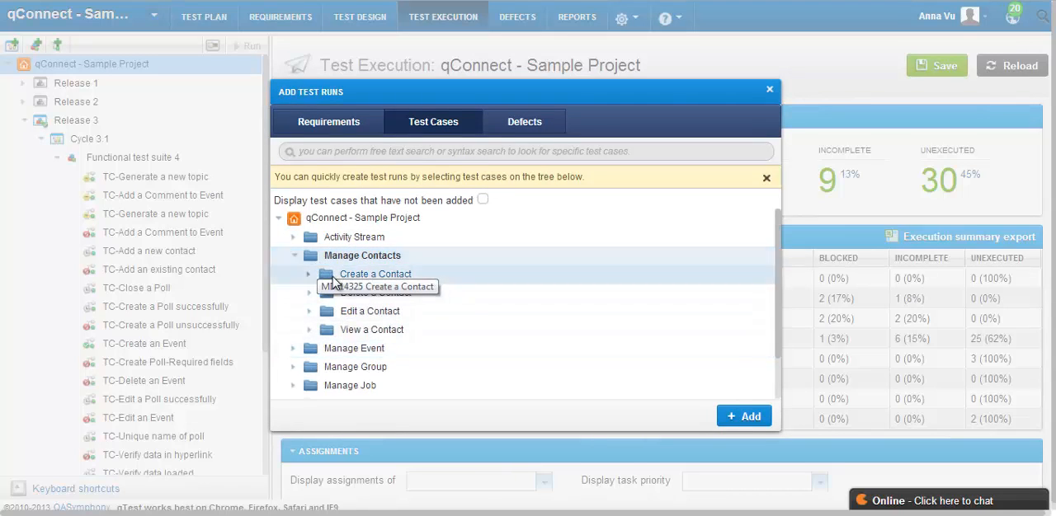
pyautogui.click(333, 280)
pyautogui.keyDown('shift'); pyautogui.click(335, 318); pyautogui.keyUp('shift')
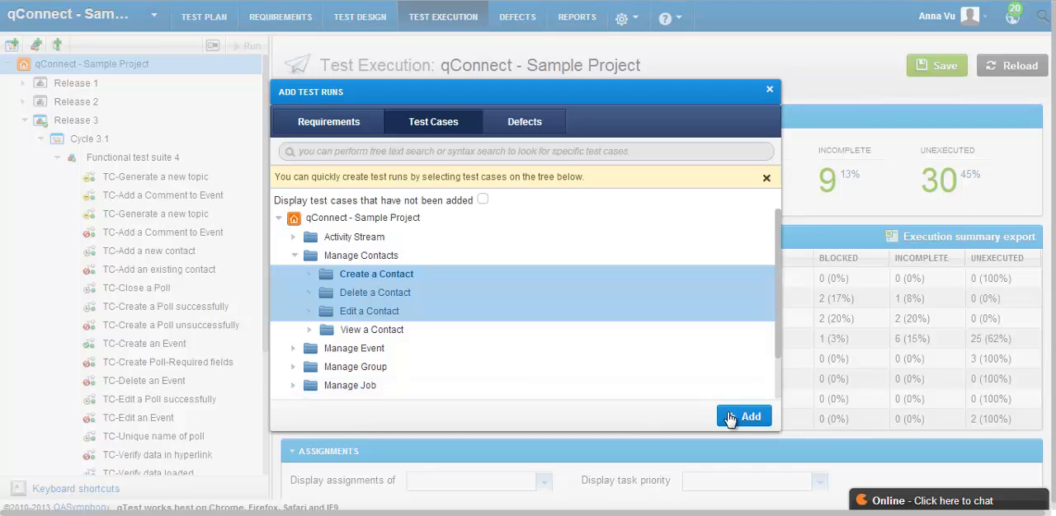
# Select defects DF-24166, DF-24168 and DF-24170 as the source for test runs, and close the dialog without adding any.
pyautogui.click(519, 124)
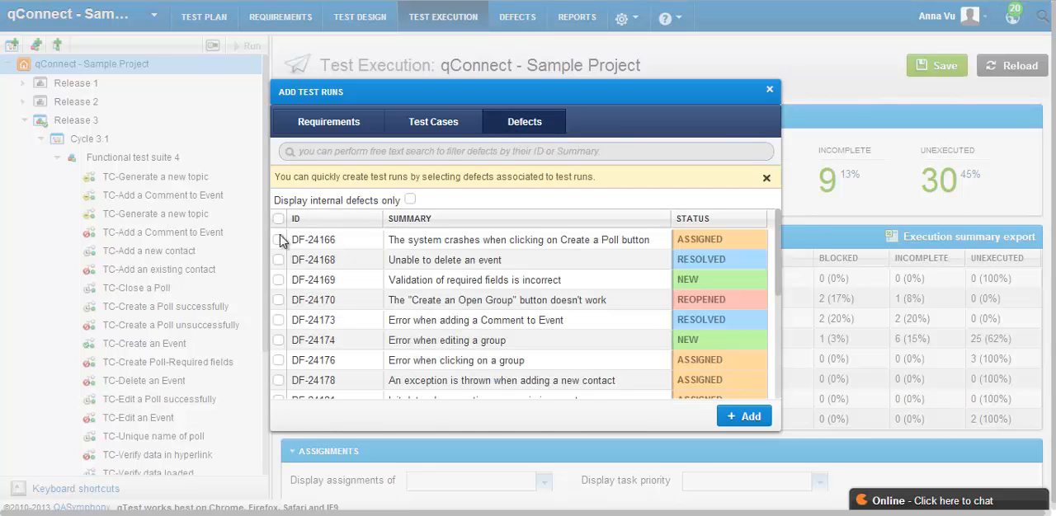
pyautogui.click(278, 239)
pyautogui.click(279, 259)
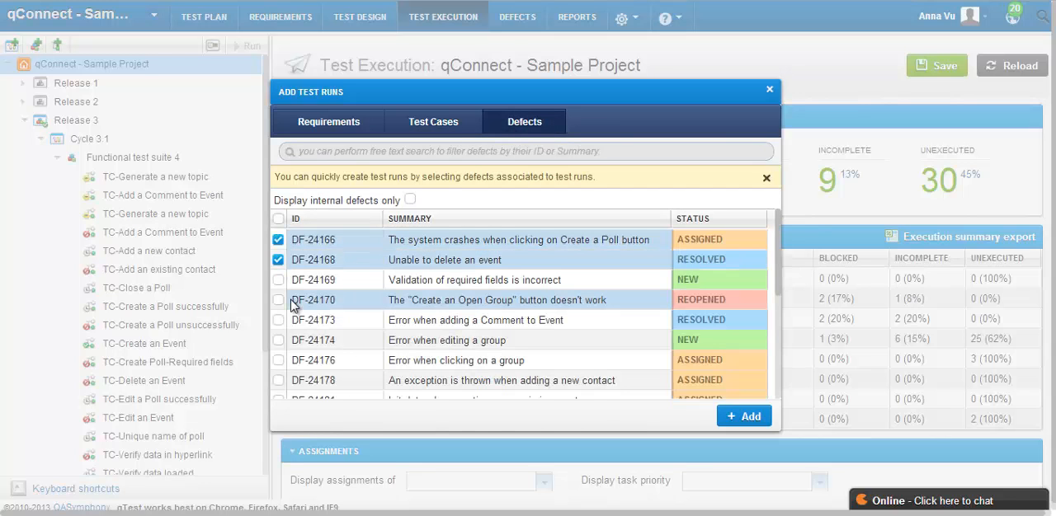
pyautogui.click(278, 300)
pyautogui.click(769, 91)
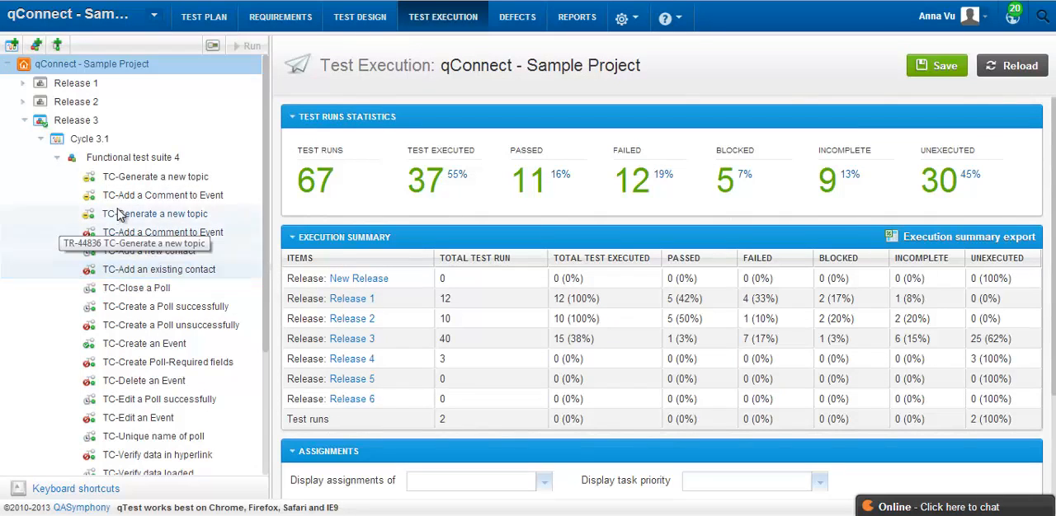
# Open Functional test suite 4 and look over its assignee choices and its list of test runs.
pyautogui.click(129, 160)
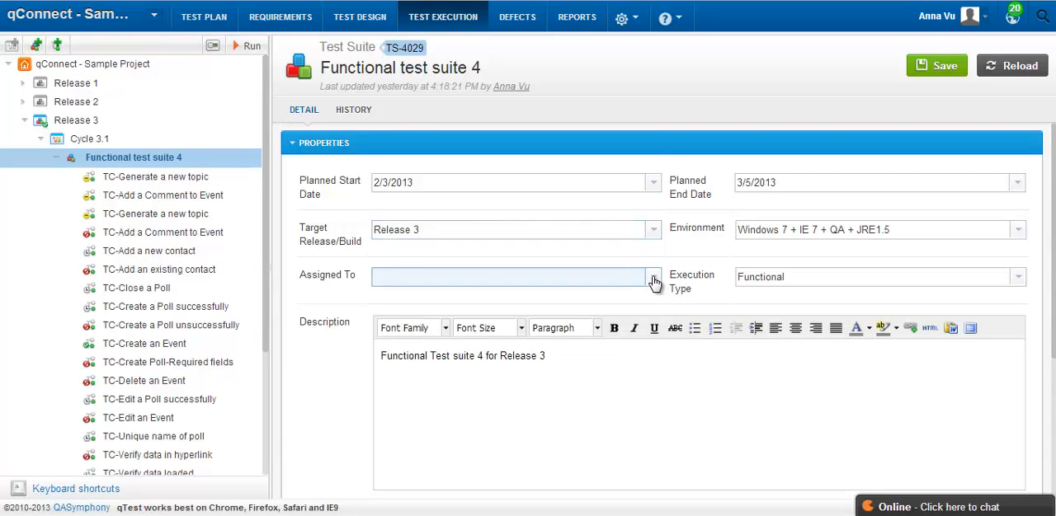
pyautogui.click(653, 279)
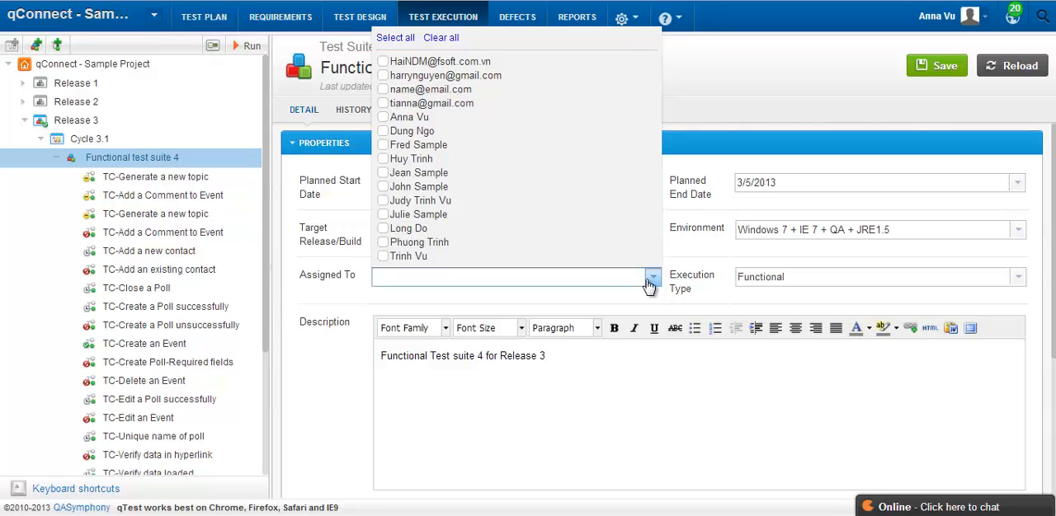
pyautogui.click(649, 284)
pyautogui.scroll(-5, 650, 289)
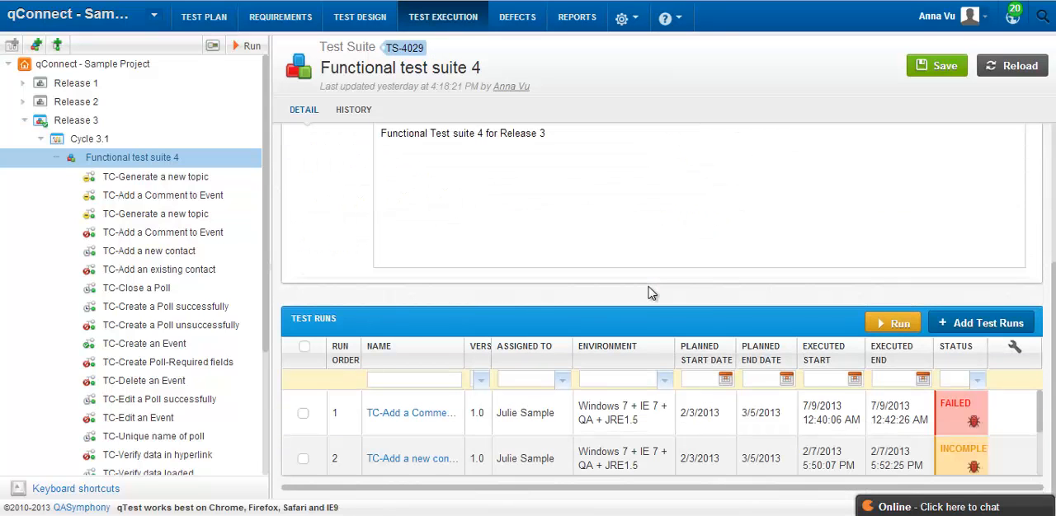
# Run Functional test suite 4, widen the execution window and mark step 1 of TC-Add a Comment to Event as Failed.
pyautogui.click(246, 50)
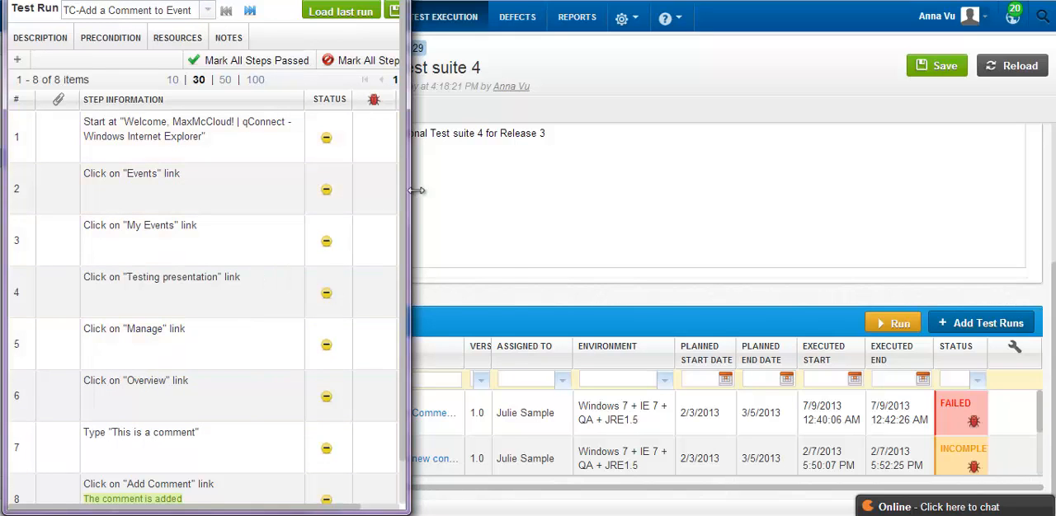
pyautogui.moveTo(410, 200); pyautogui.dragTo(499, 202)
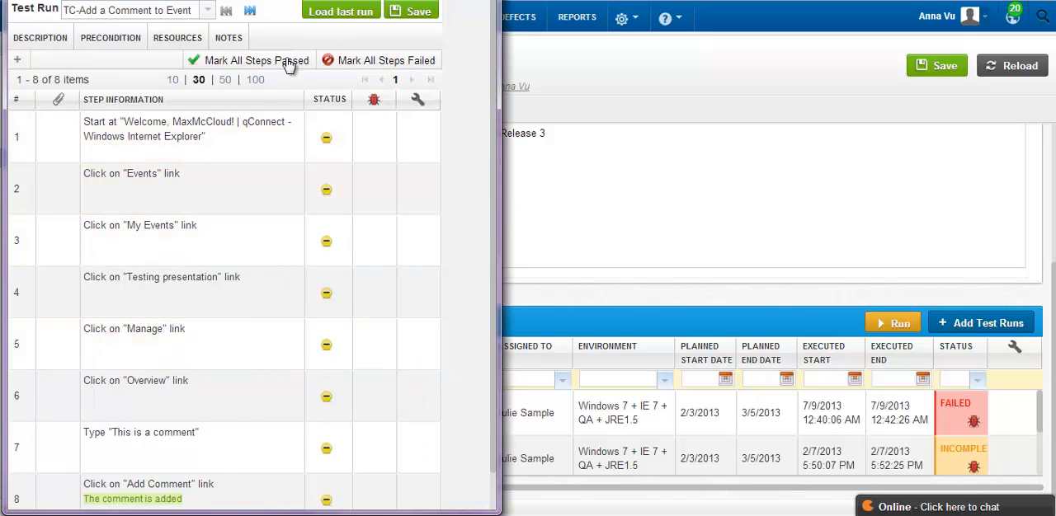
pyautogui.click(325, 139)
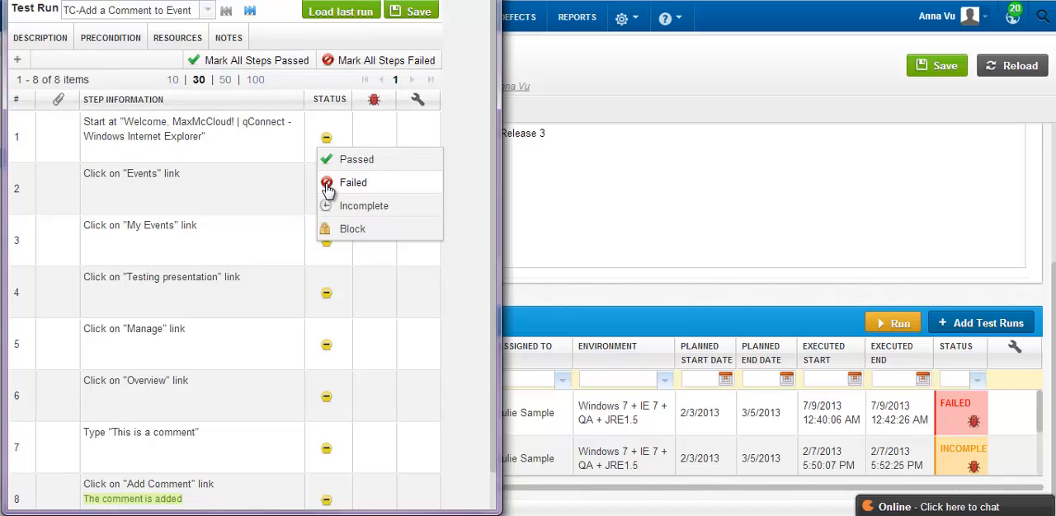
pyautogui.click(327, 187)
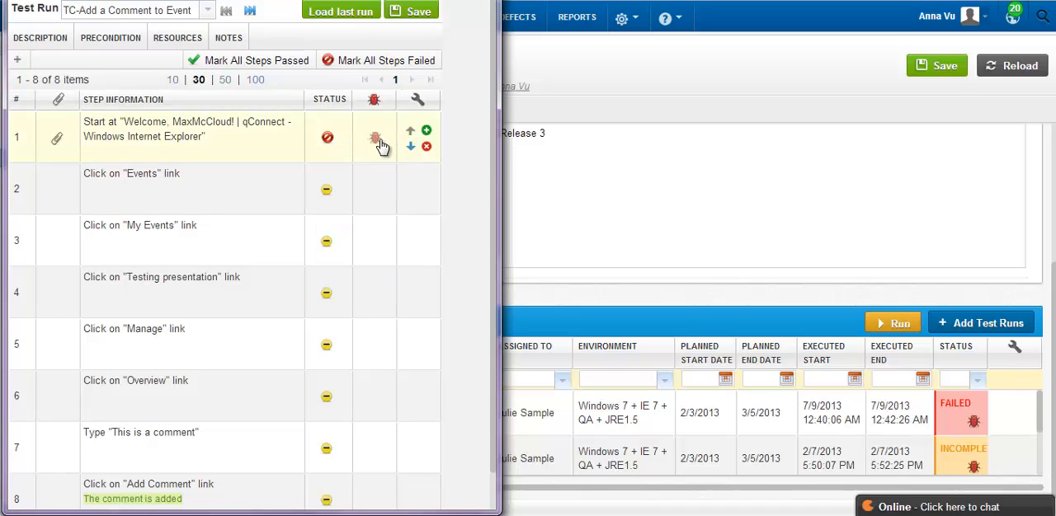
# Open a new defect form from the failed step 1 and inspect its Description and Summary fields.
pyautogui.click(376, 140)
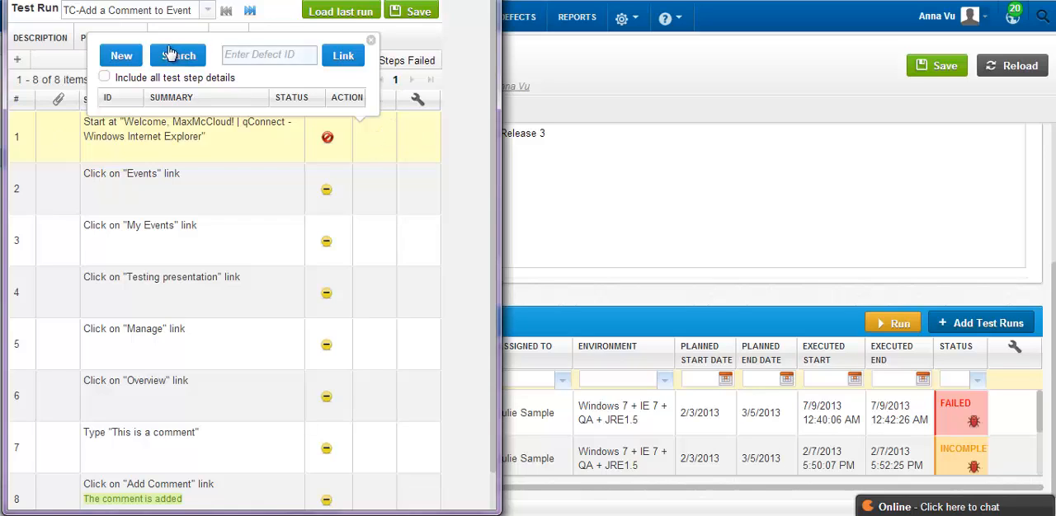
pyautogui.click(121, 58)
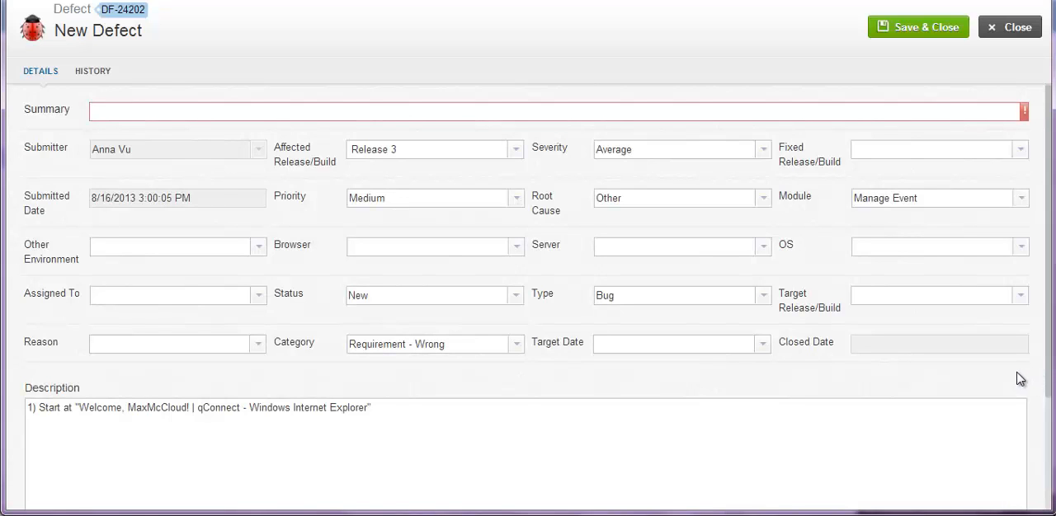
pyautogui.click(381, 464)
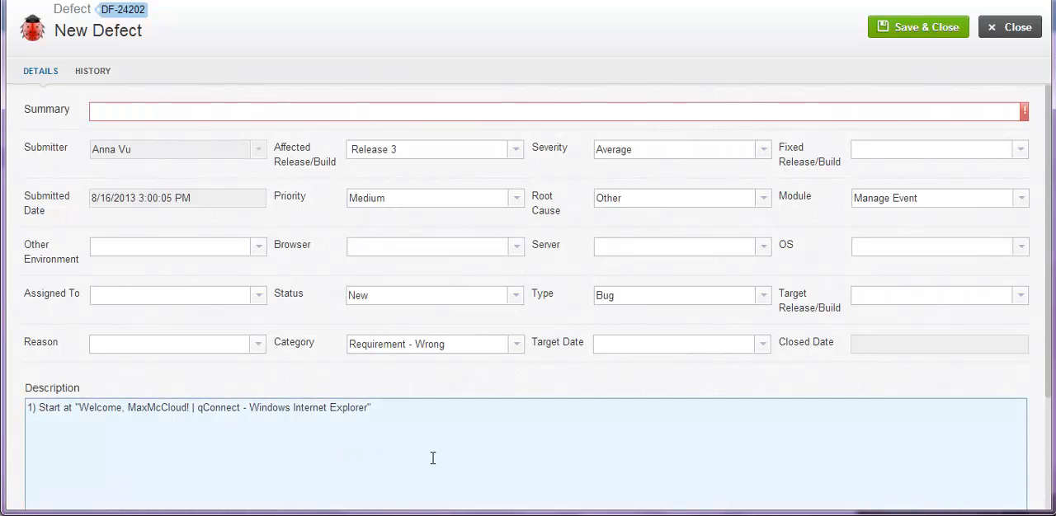
pyautogui.click(764, 115)
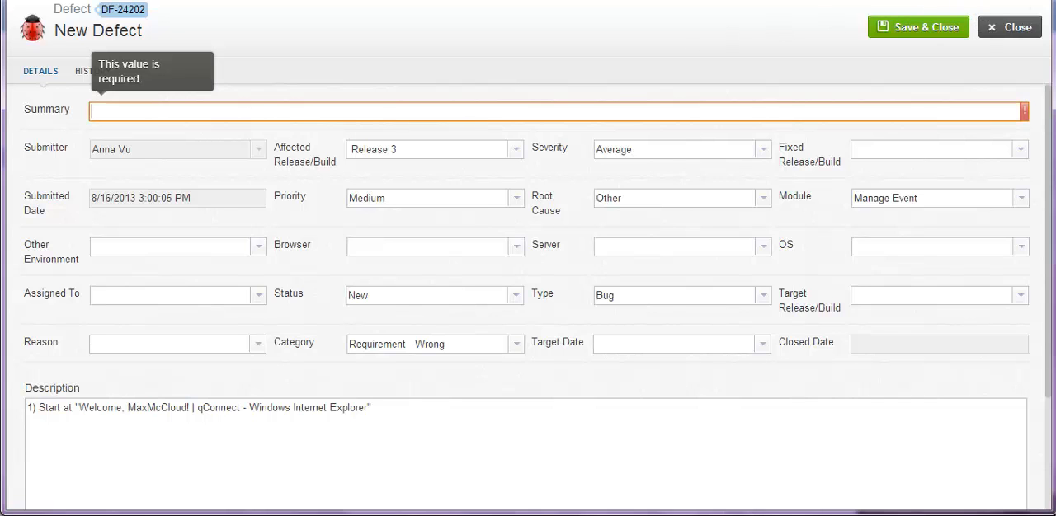
pyautogui.click(532, 280)
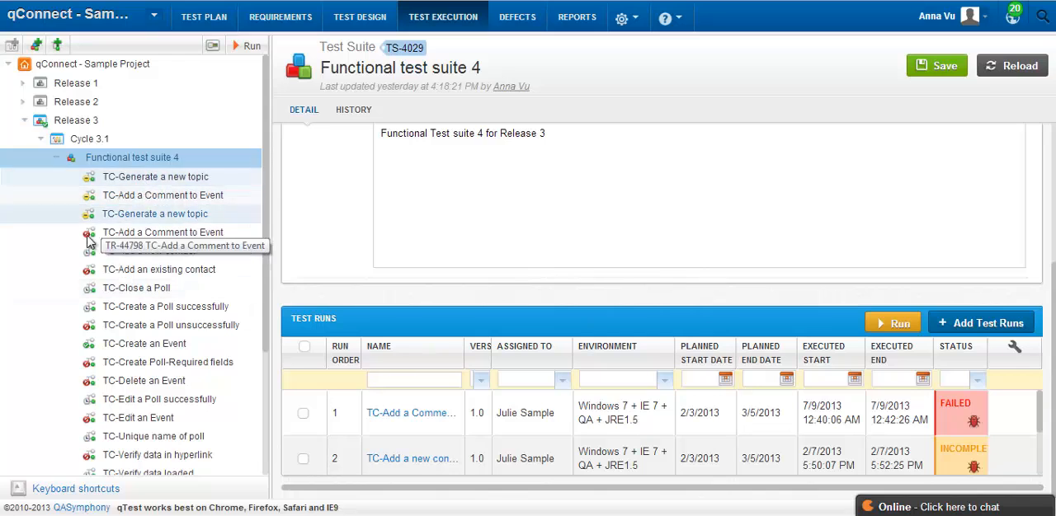
# Open the failed TC-Add a Comment to Event test run in Functional test suite 4 and review its test steps and execution history.
pyautogui.click(128, 233)
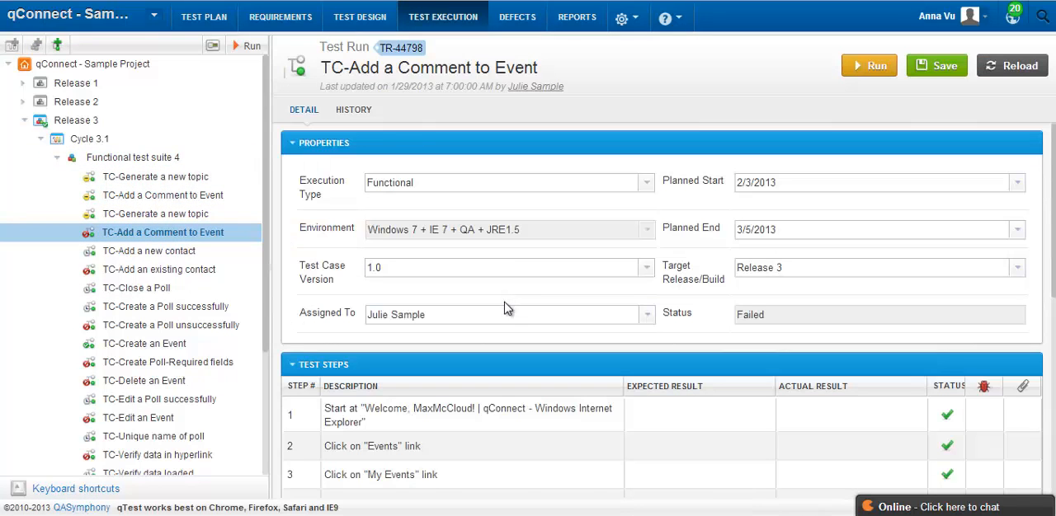
pyautogui.scroll(-4, 441, 372)
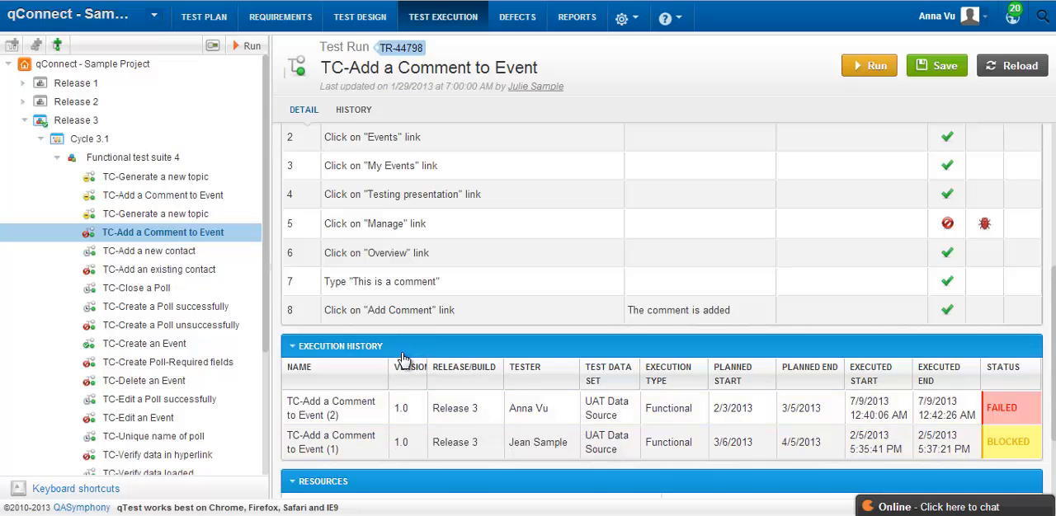
pyautogui.scroll(-3, 866, 431)
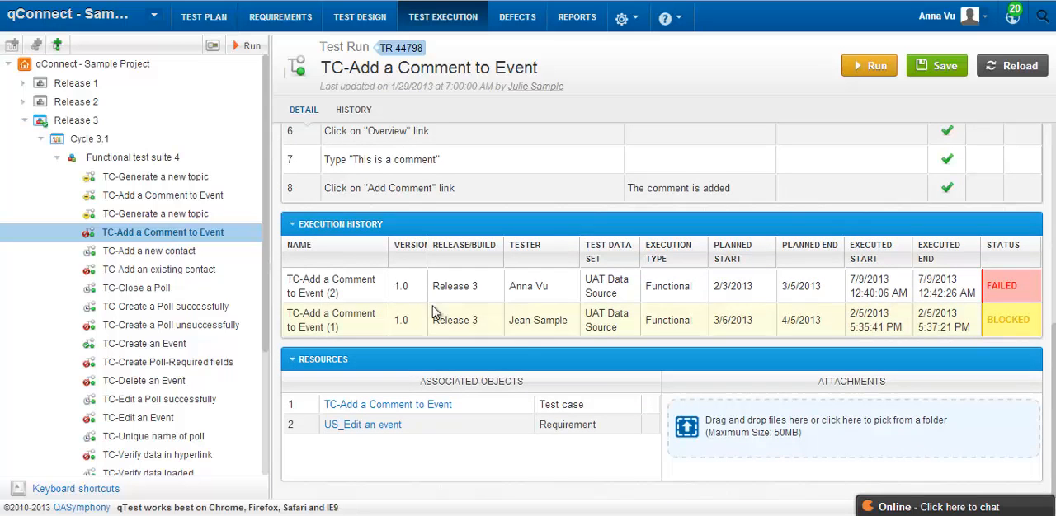
# Show the test log of execution TC-Add a Comment to Event (2) and examine the status and defects of its steps.
pyautogui.click(321, 287)
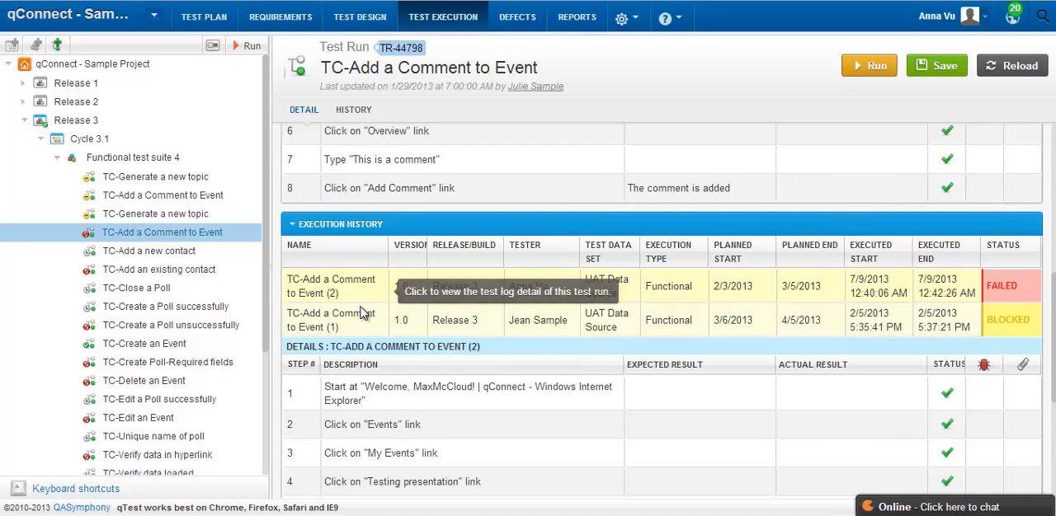
pyautogui.scroll(-1, 311, 311)
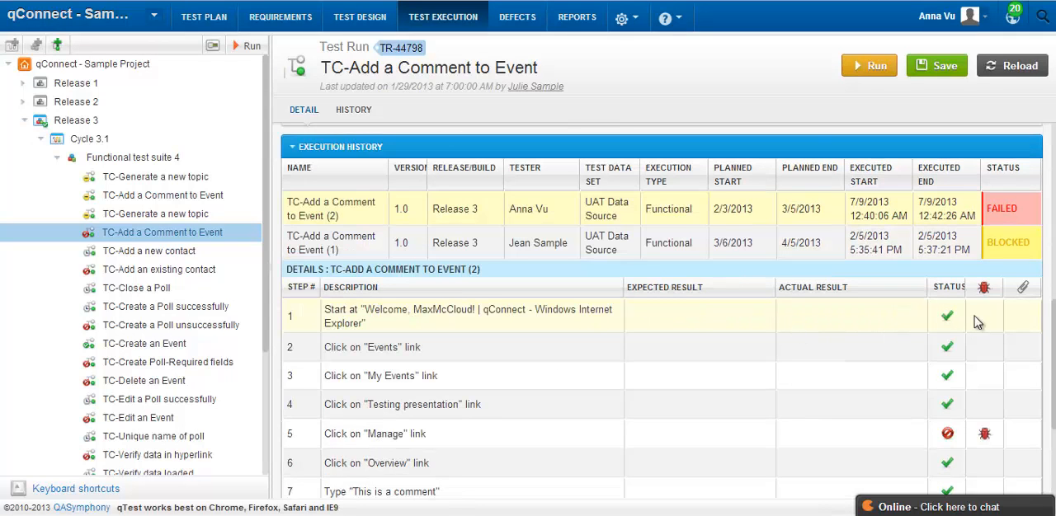
pyautogui.scroll(-2, 976, 322)
pyautogui.scroll(1, 973, 314)
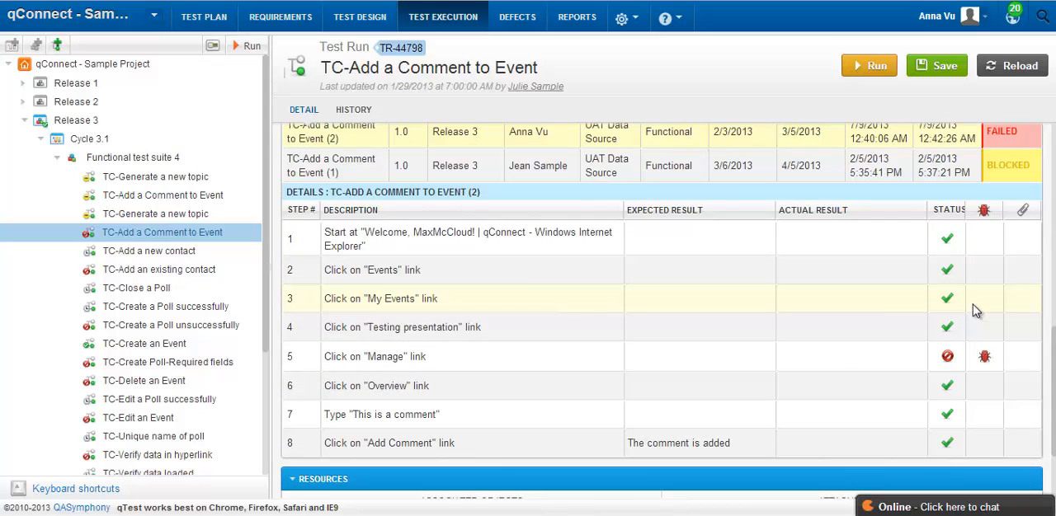